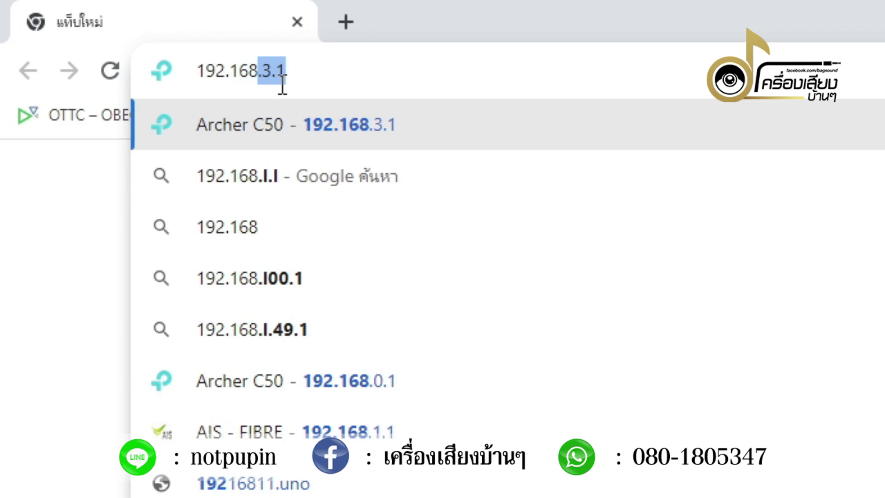
Step: Turn off the PC's Wi-Fi and reload 192.168.0.1 to reach the router's Create Login Password page
text(0.1)
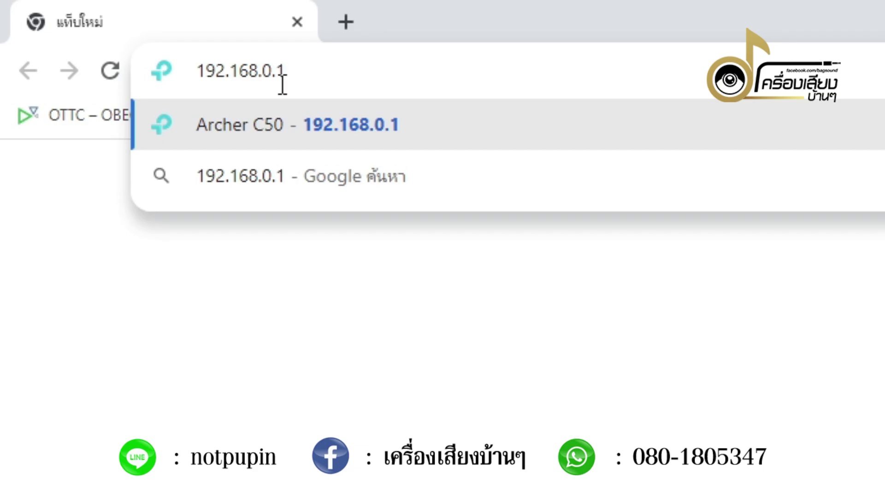
key(Return)
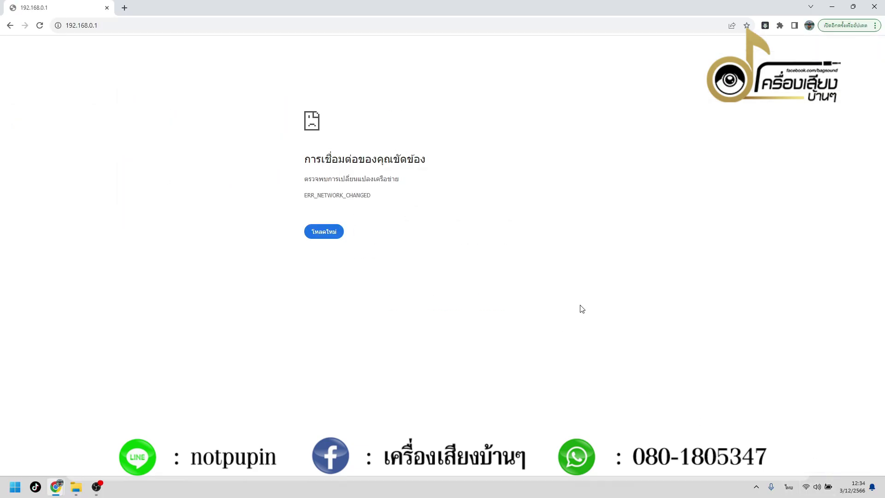
click(806, 489)
click(758, 311)
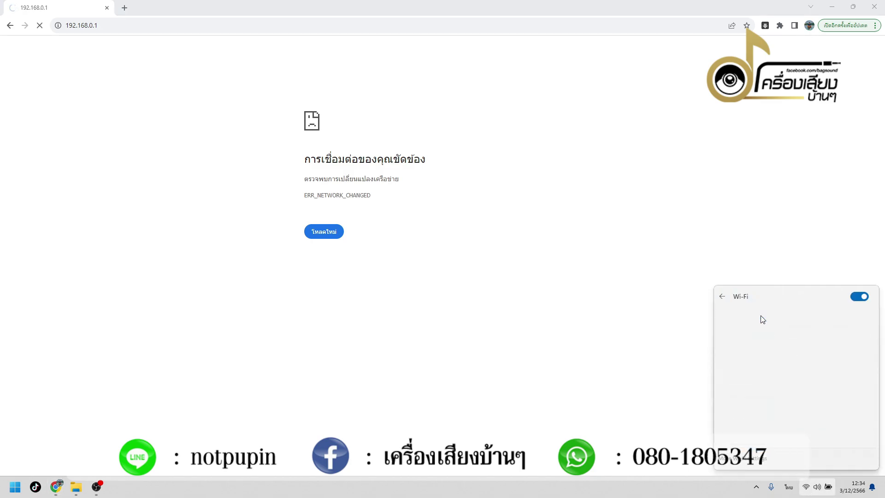
click(862, 297)
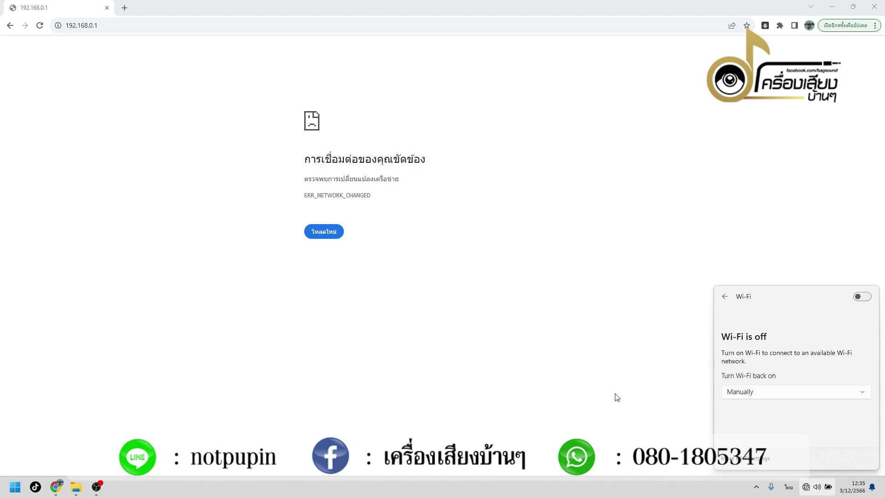
click(536, 314)
click(159, 30)
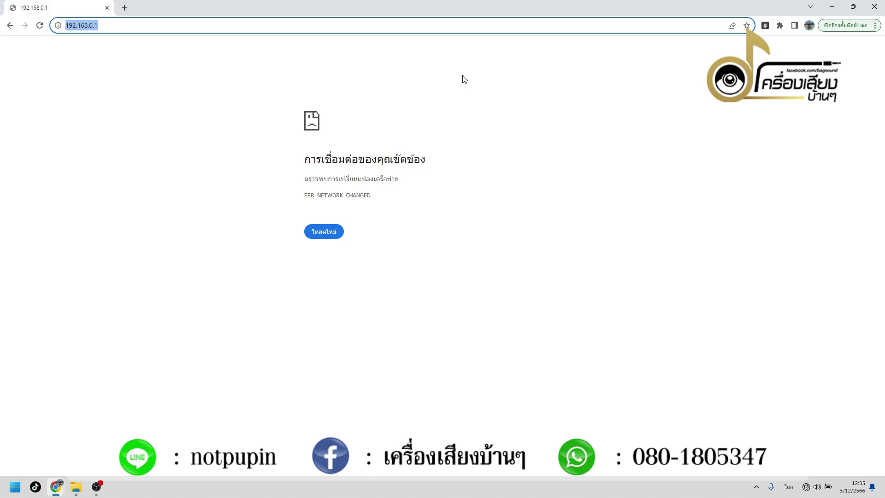
key(Return)
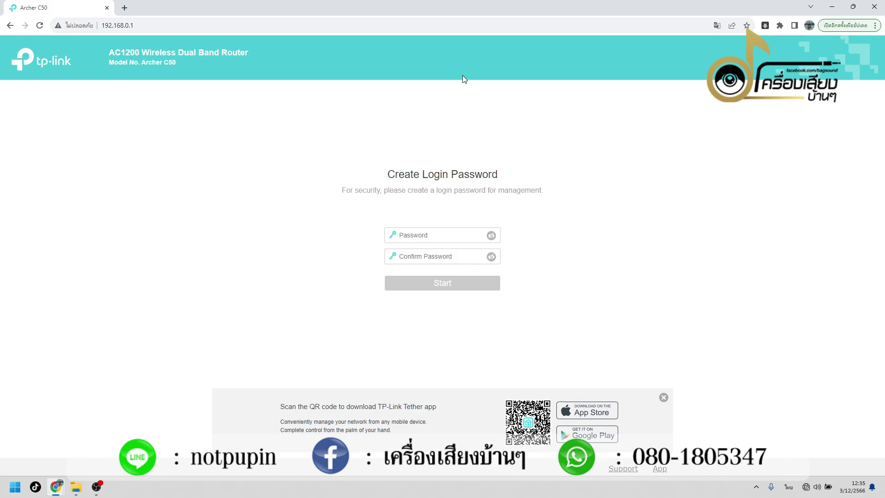
Step: Enter and confirm a new router login password, reveal it to check, and submit with Start
click(450, 235)
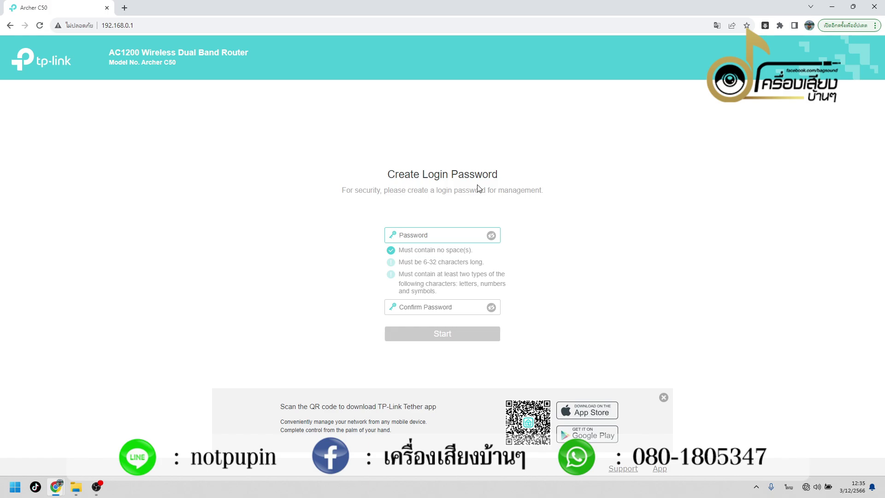
click(445, 263)
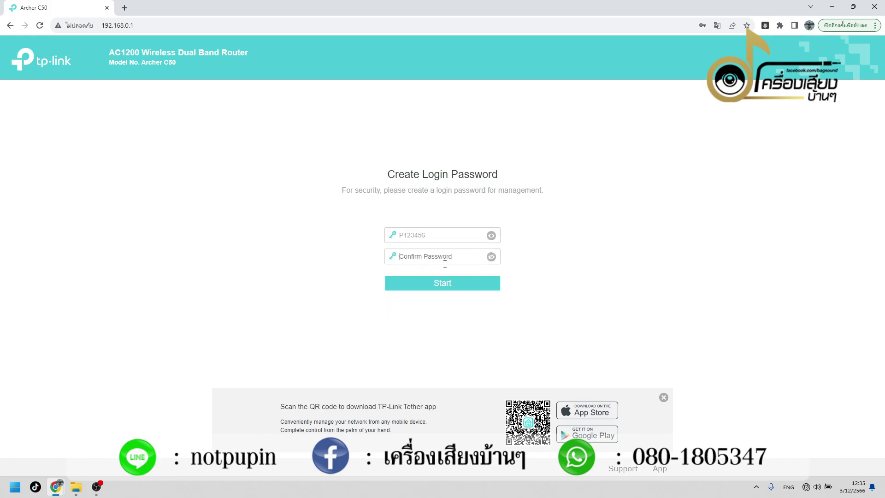
click(491, 257)
click(435, 289)
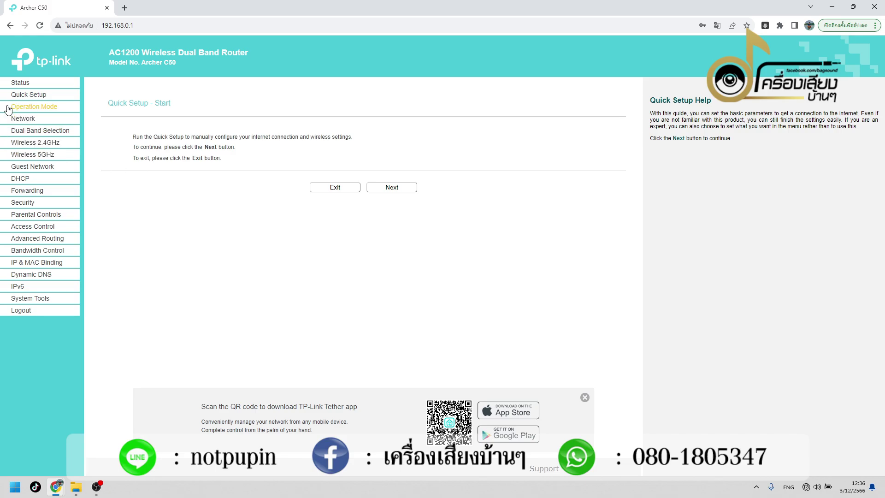
Step: Under Network > LAN, change the IP address's third octet from 0 to 25 (192.168.25.1) and save
click(32, 123)
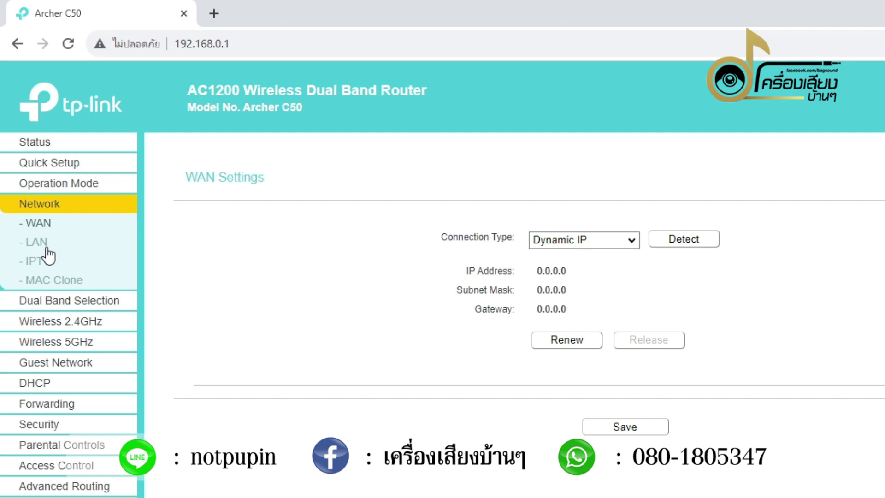
click(37, 243)
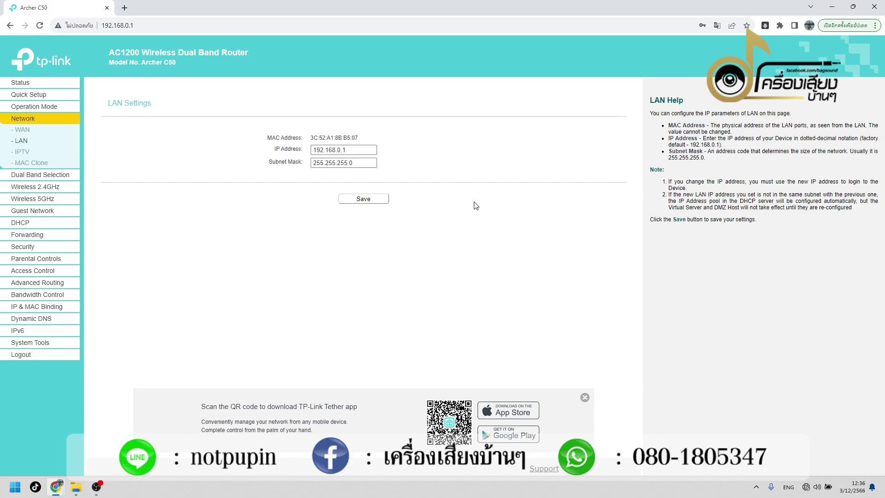
drag(346, 150, 313, 150)
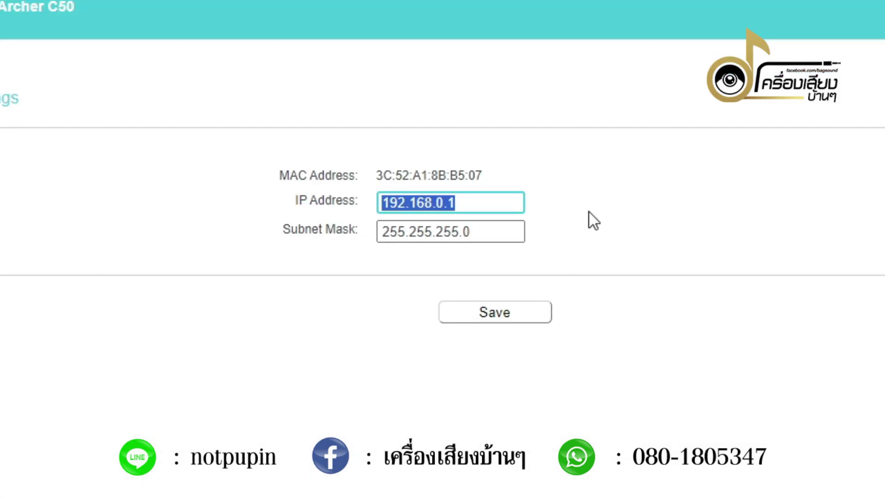
click(414, 154)
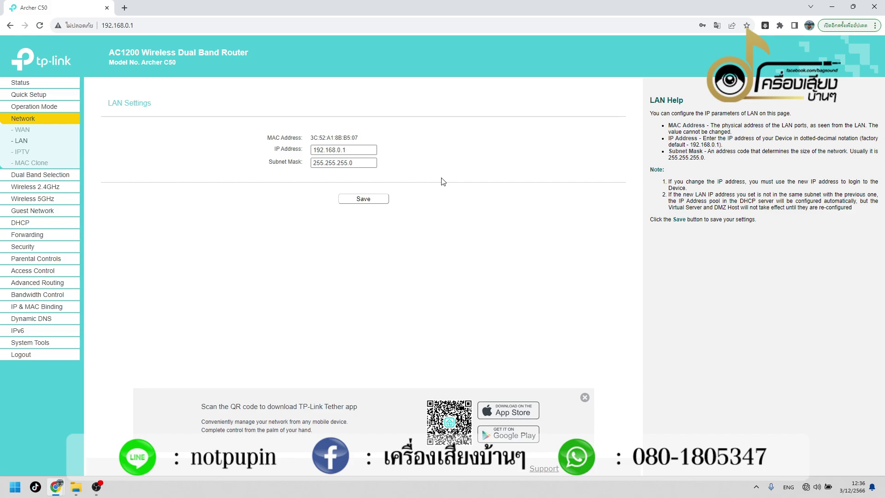
click(339, 150)
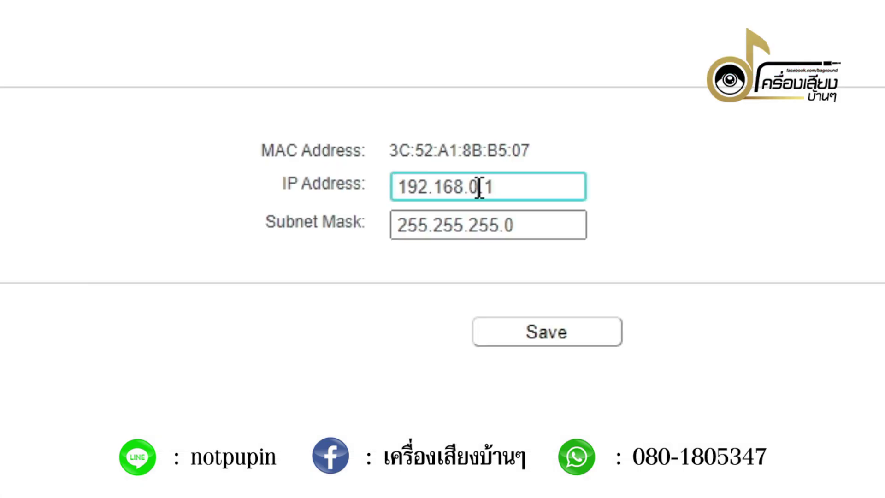
double_click(341, 150)
text(25)
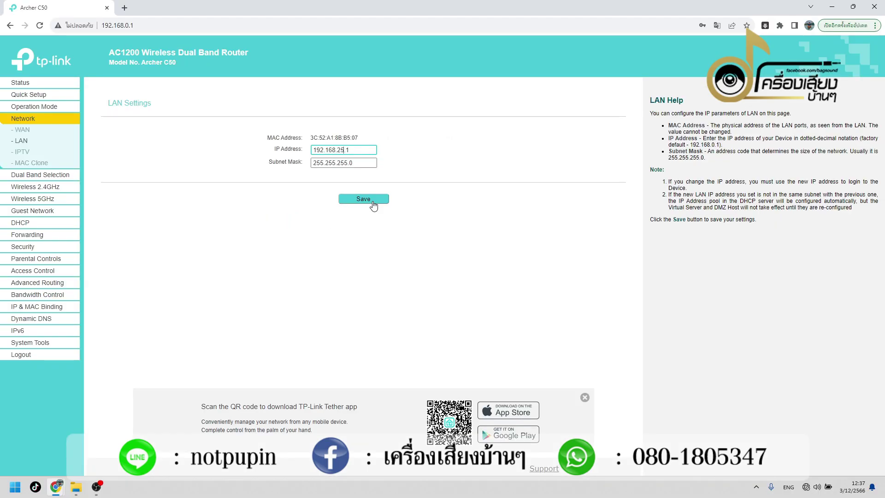
click(373, 206)
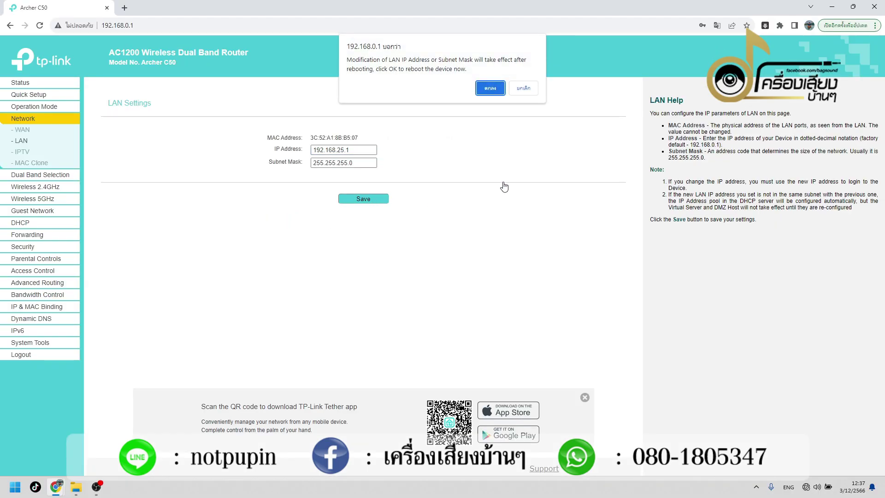
Step: Confirm the router reboot and log back in with the admin password
click(483, 88)
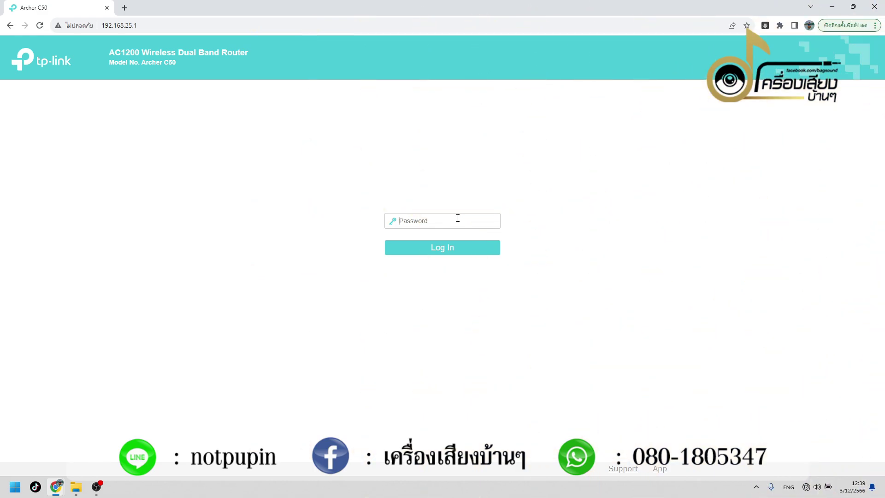
click(454, 257)
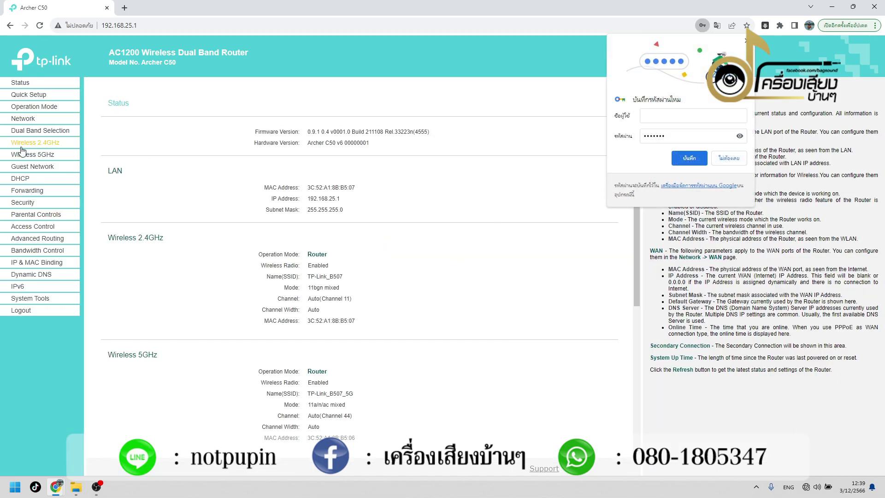
Step: Open Network > LAN to confirm 192.168.25.1, declining Chrome's offer to save the password
click(24, 118)
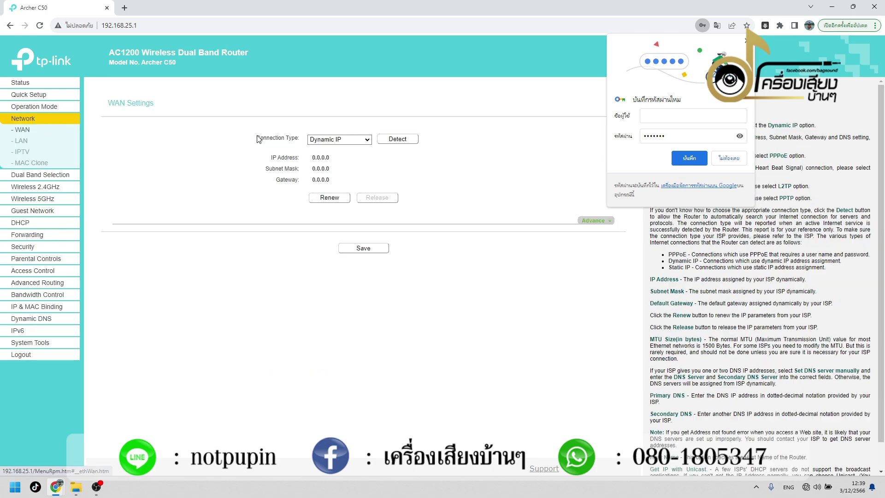
click(19, 143)
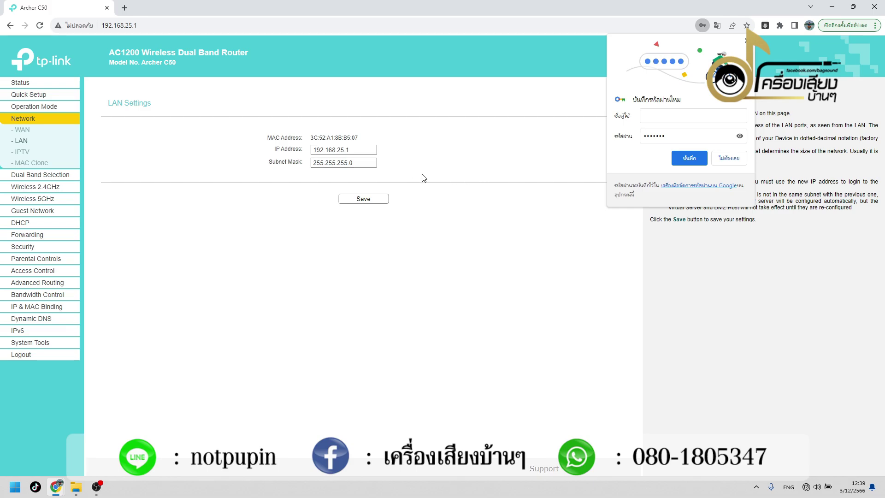
click(724, 161)
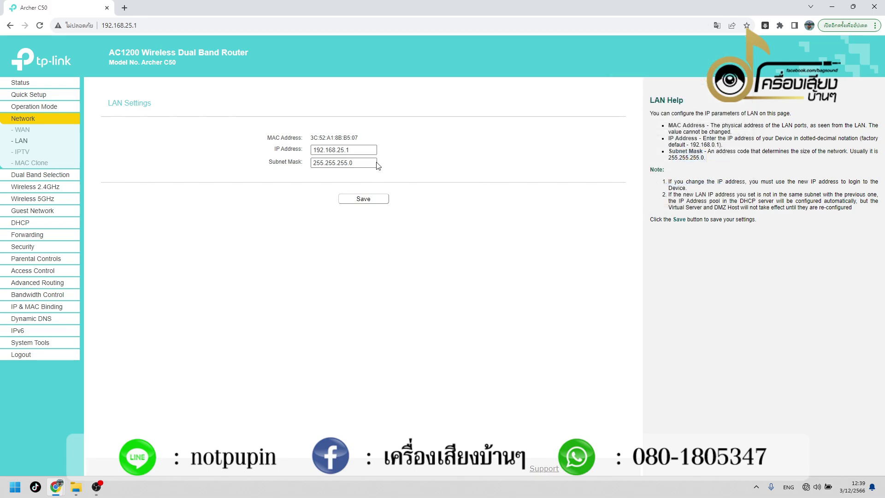
Step: Replace the 2.4GHz network name TP-Link_B507 with Wittaya_2.4GHz, copy the new name, and save
click(42, 191)
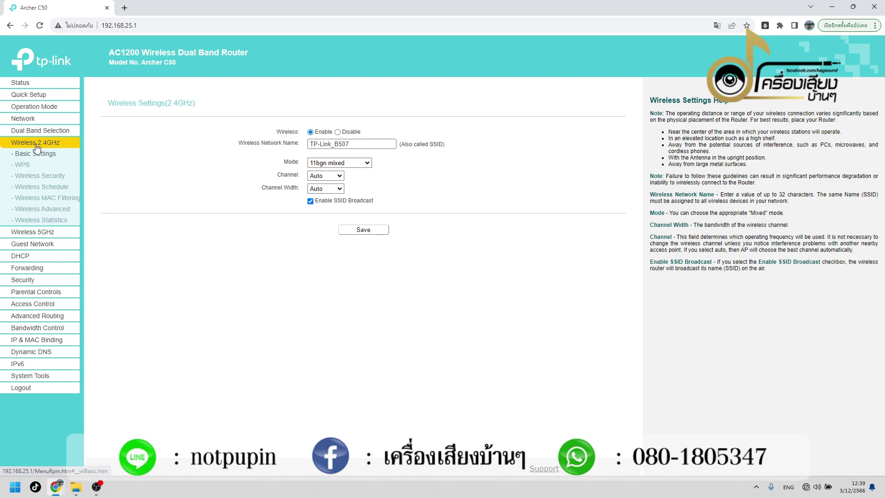
triple_click(369, 144)
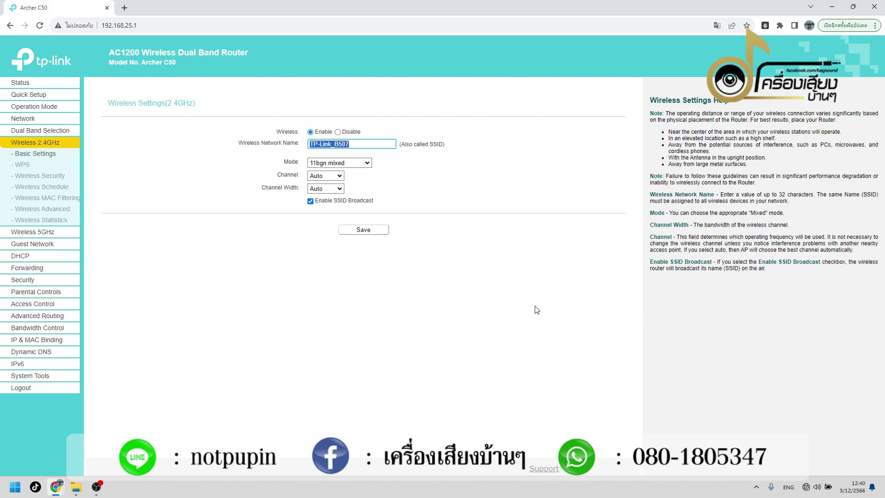
text(W)
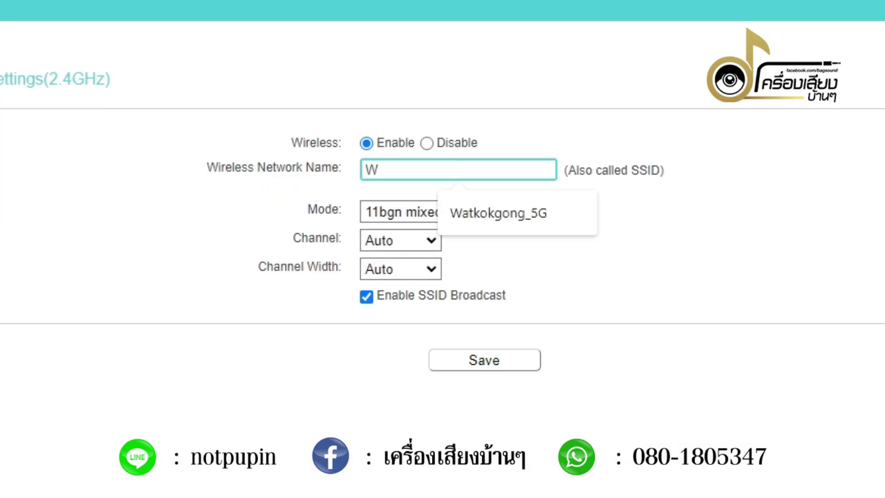
text(itta)
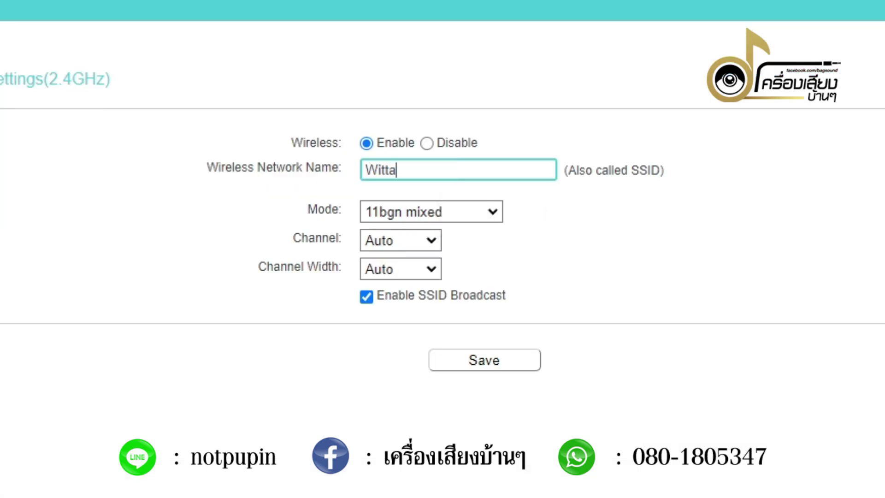
text(ya_2.4G)
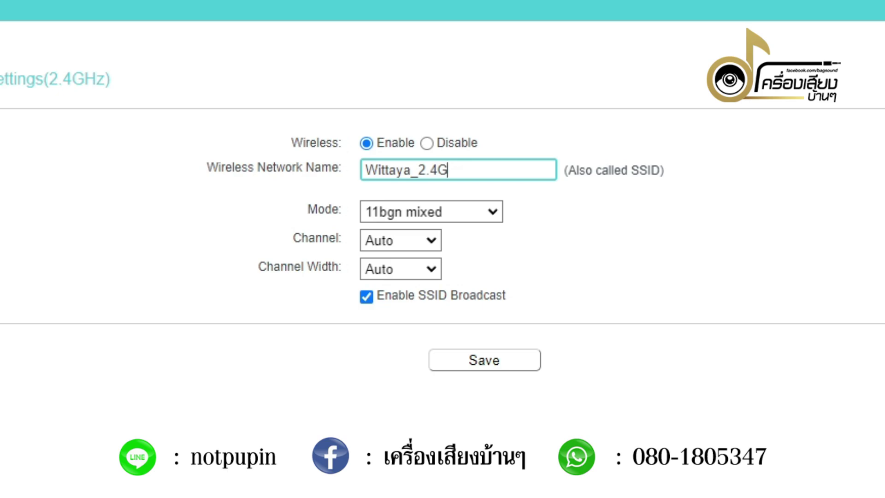
text(Hz)
drag(493, 167, 275, 171)
key(ctrl+c)
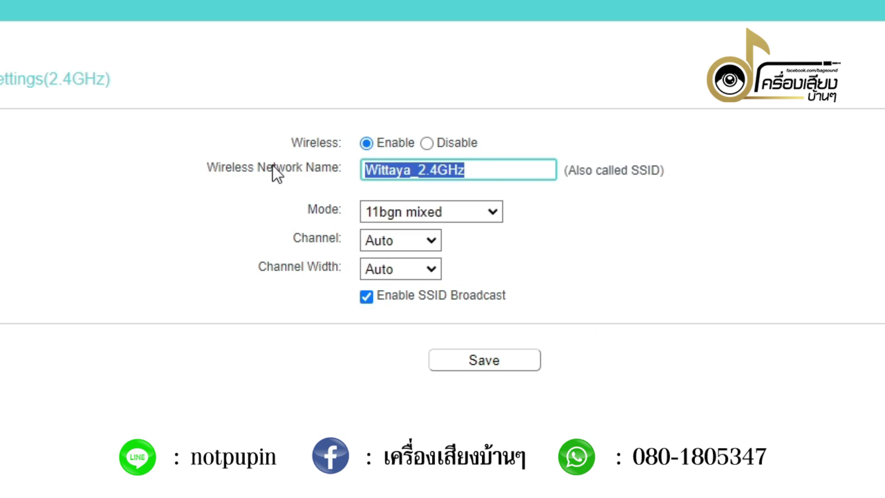
click(483, 361)
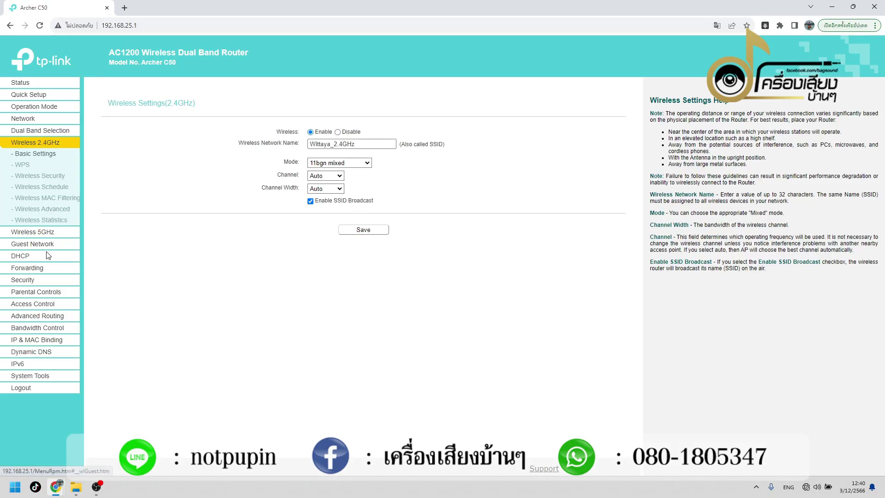
Step: Paste the copied name into the 5GHz network name, change 2.4 to 5 for Wittaya_5GHz, and save
click(43, 237)
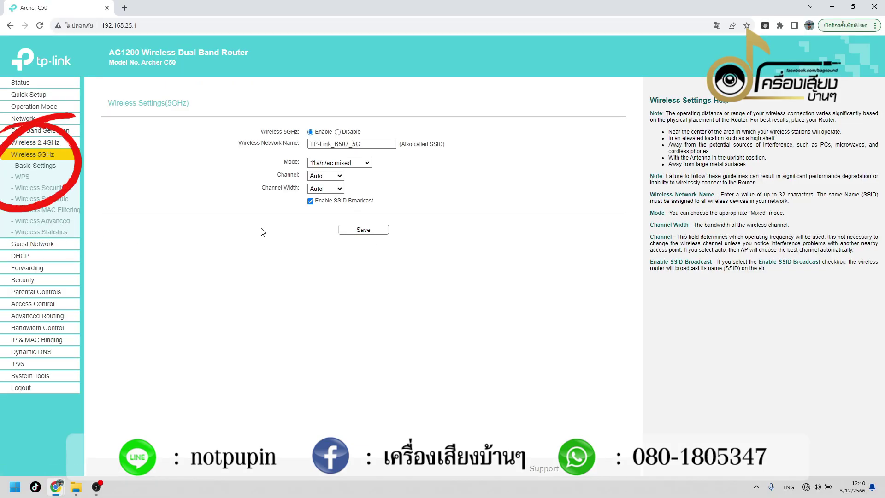
click(387, 144)
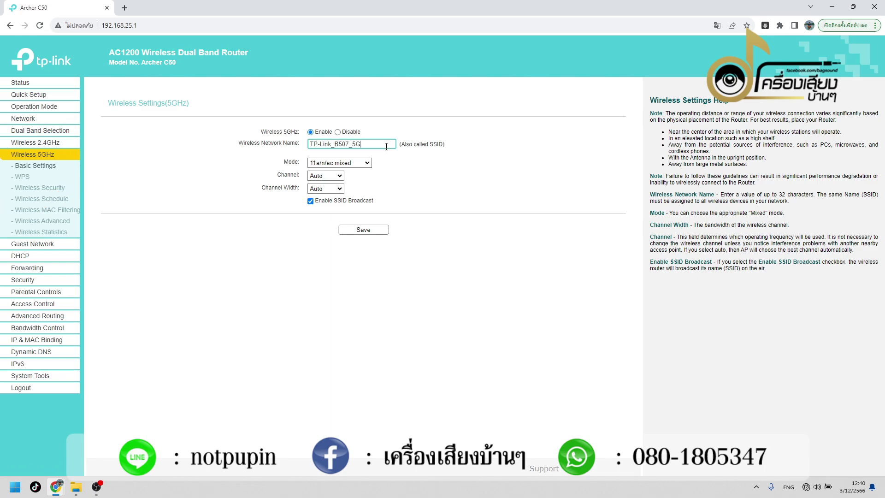
key(ctrl+a)
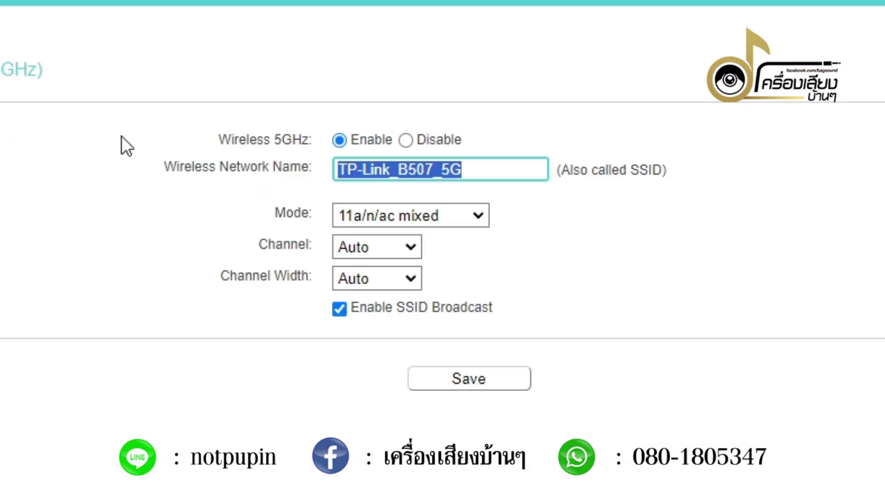
key(ctrl+v)
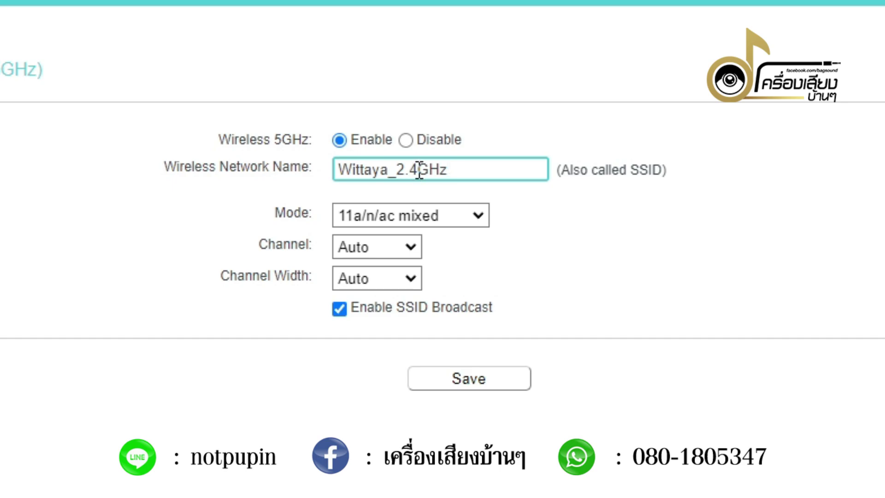
drag(417, 170, 402, 169)
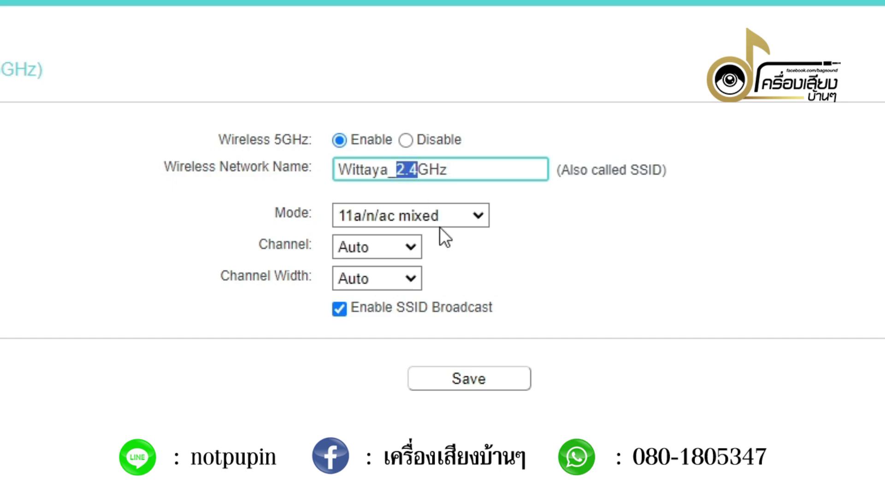
text(5)
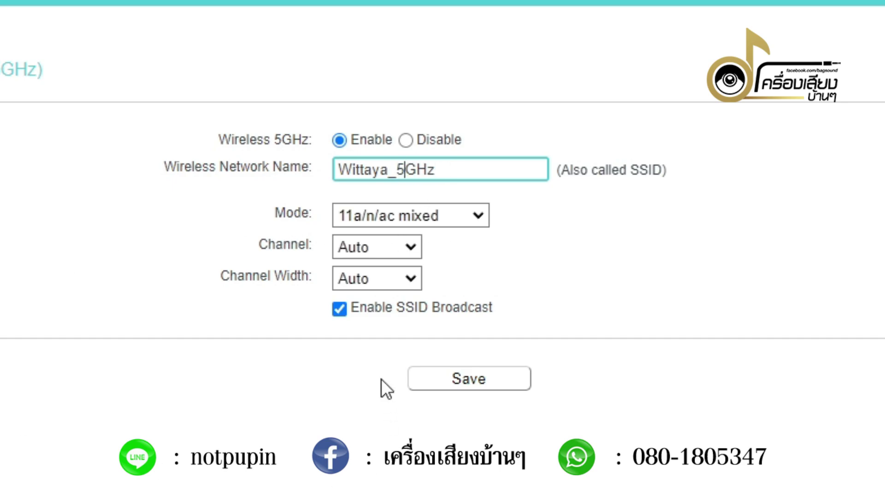
click(476, 383)
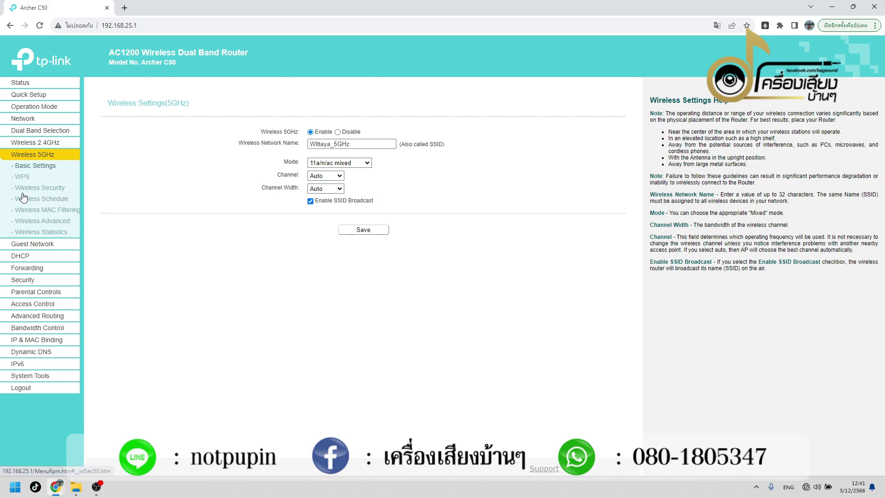
Step: In 5GHz Wireless Security, keep WPA2-PSK, replace the old Wi-Fi password with the new one, and save
click(61, 188)
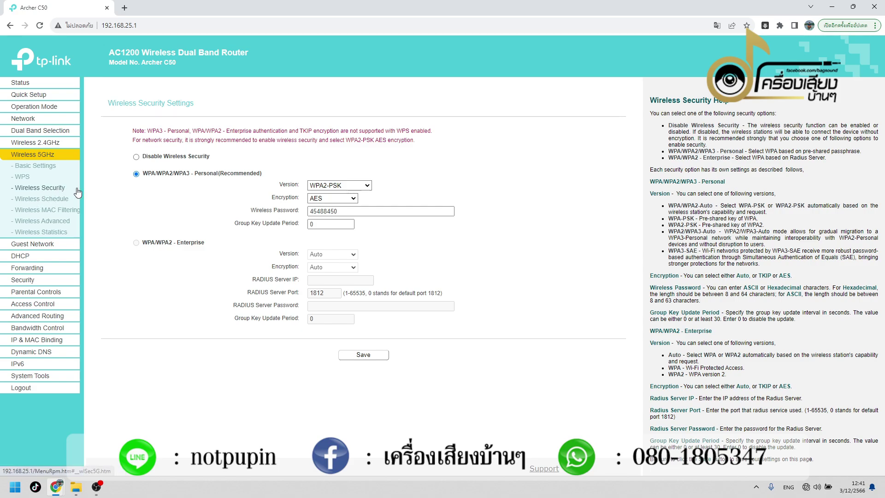
click(359, 211)
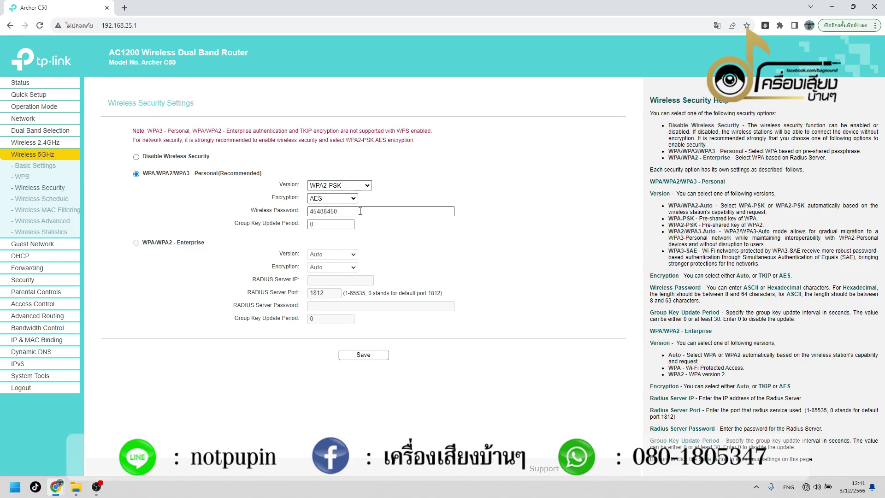
drag(366, 212, 266, 211)
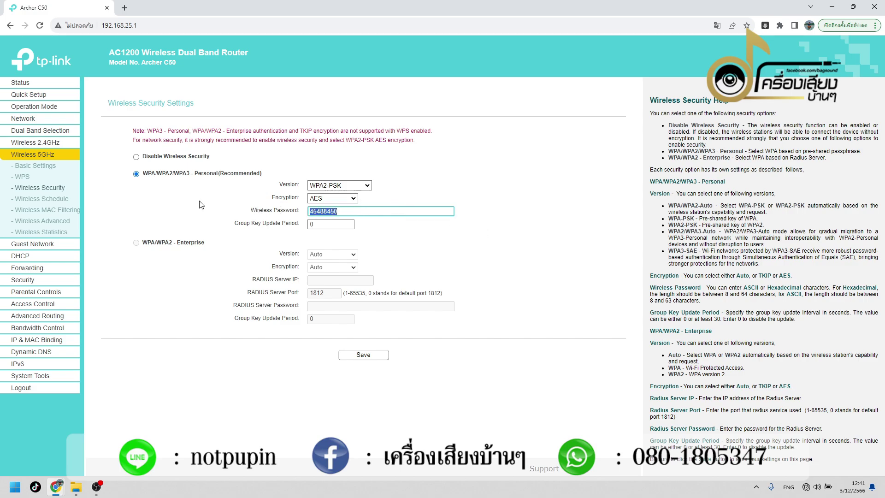
click(333, 186)
click(336, 188)
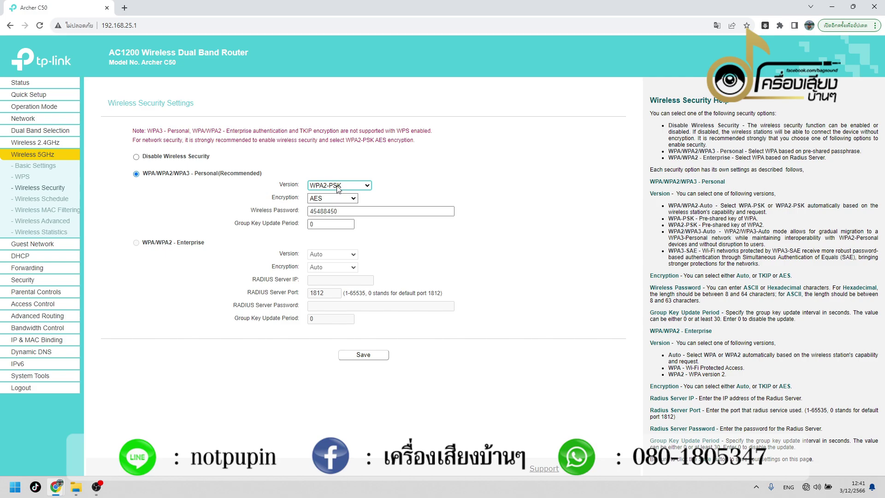
double_click(377, 212)
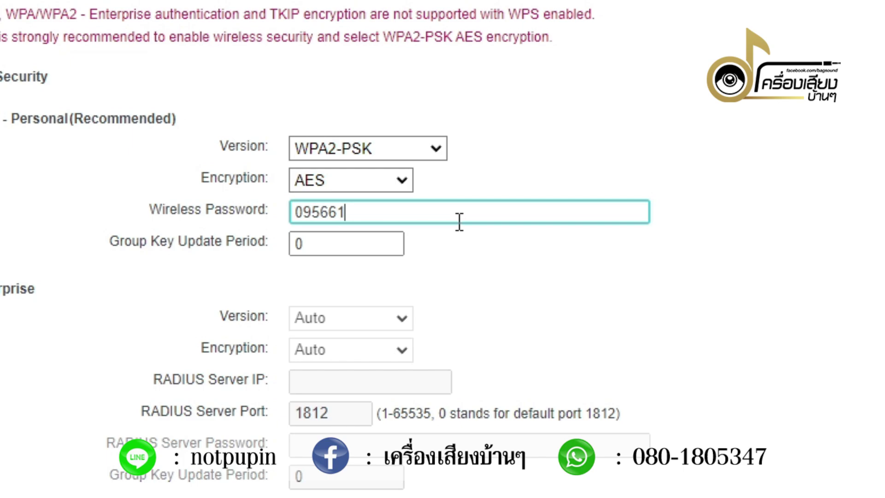
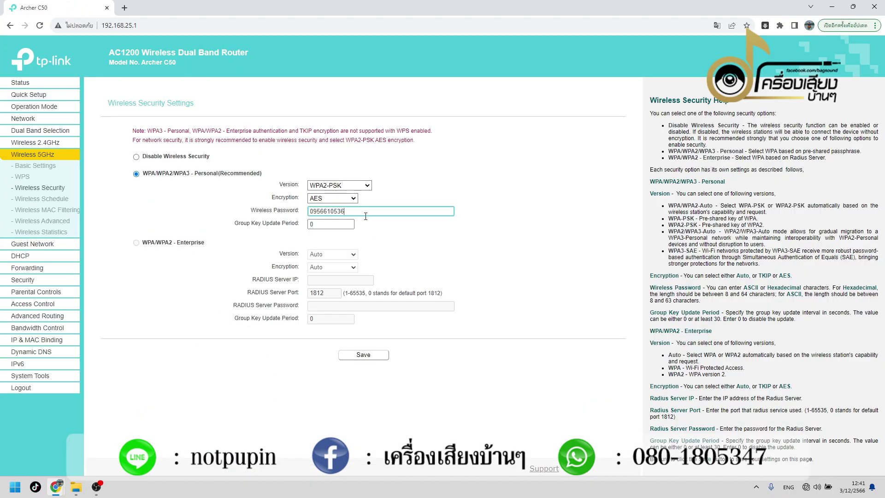
drag(365, 216, 290, 206)
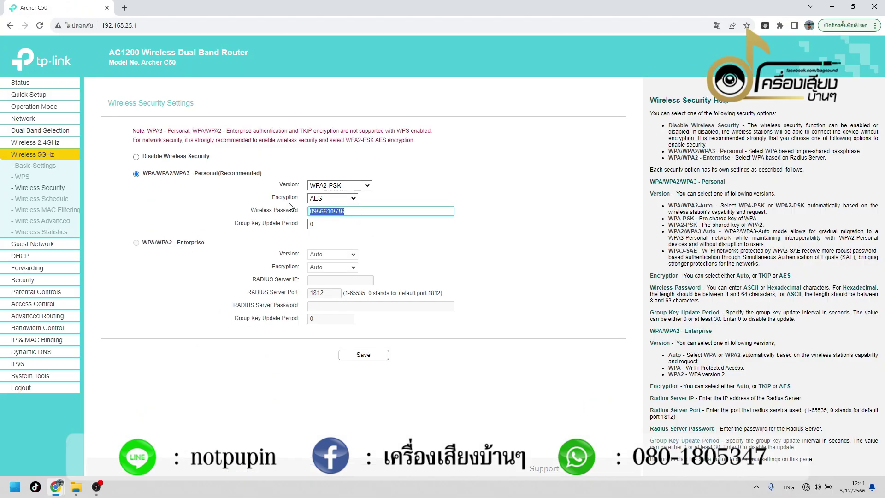
click(364, 354)
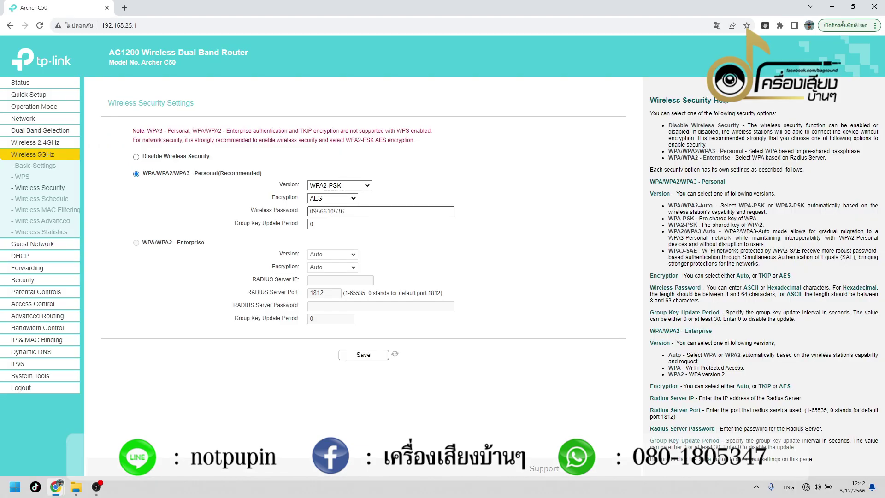
Step: In 2.4GHz Wireless Security, replace the old Wi-Fi password with the same new password and save
click(39, 146)
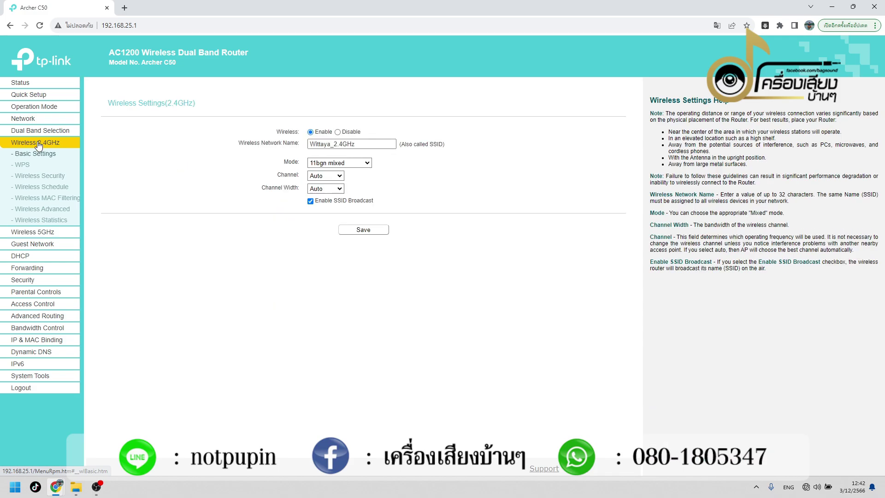
click(46, 177)
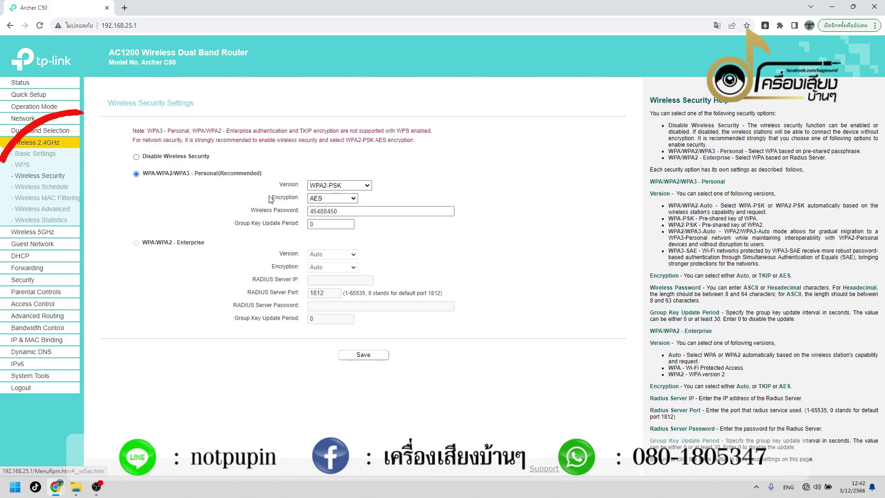
drag(341, 211, 223, 210)
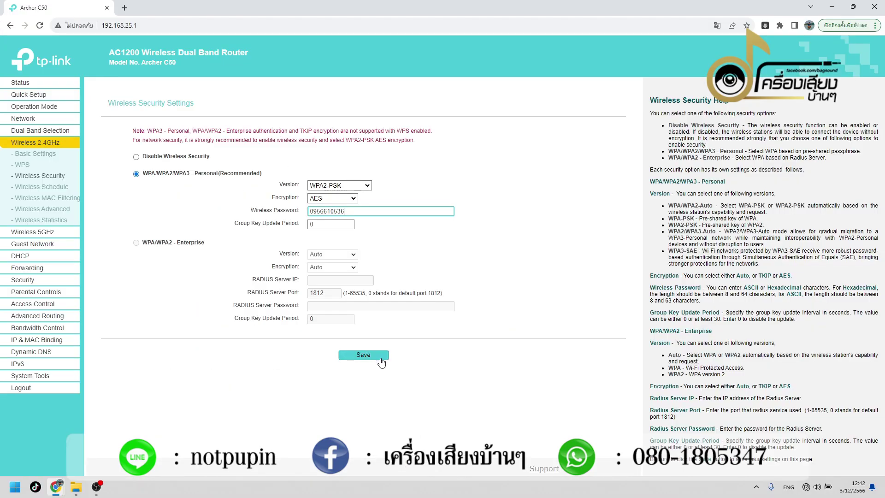
click(418, 464)
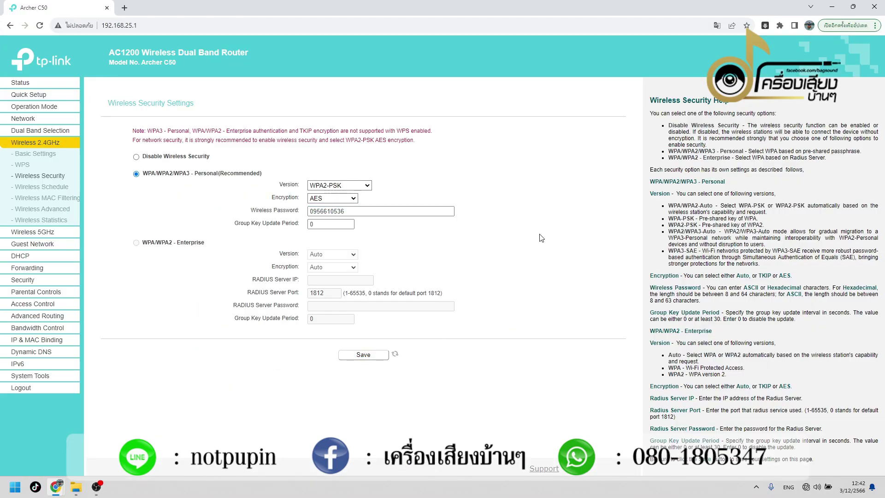
Step: Check Network > LAN shows 192.168.25.1, log out of the router admin, and close Chrome
click(38, 118)
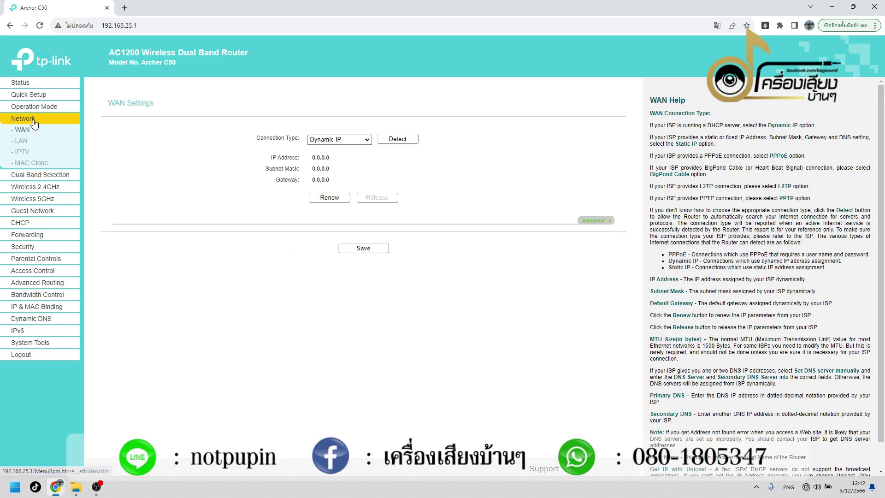
click(29, 141)
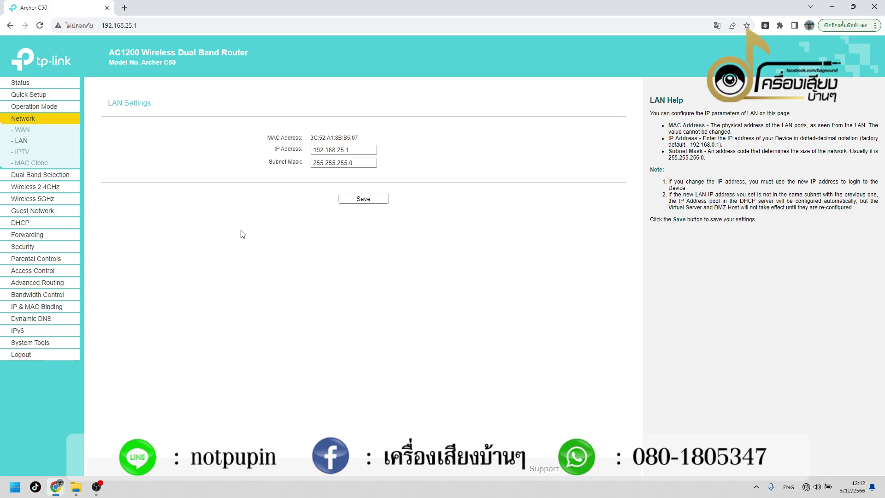
click(34, 359)
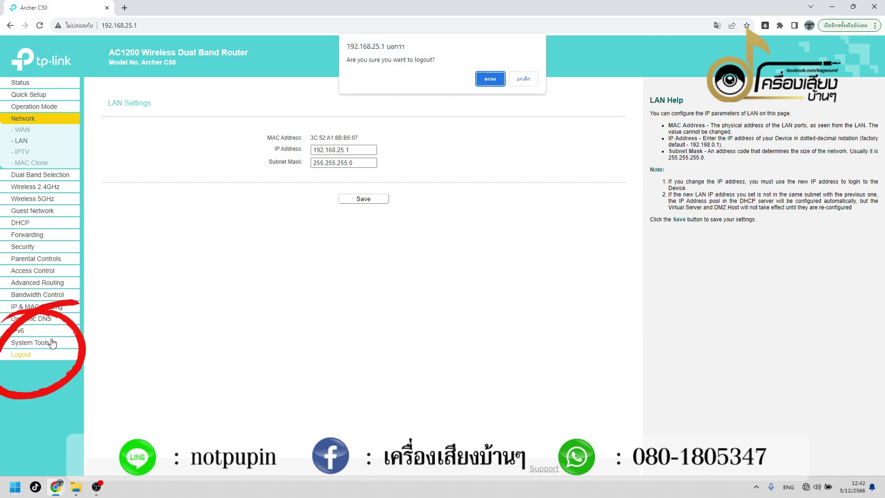
click(488, 79)
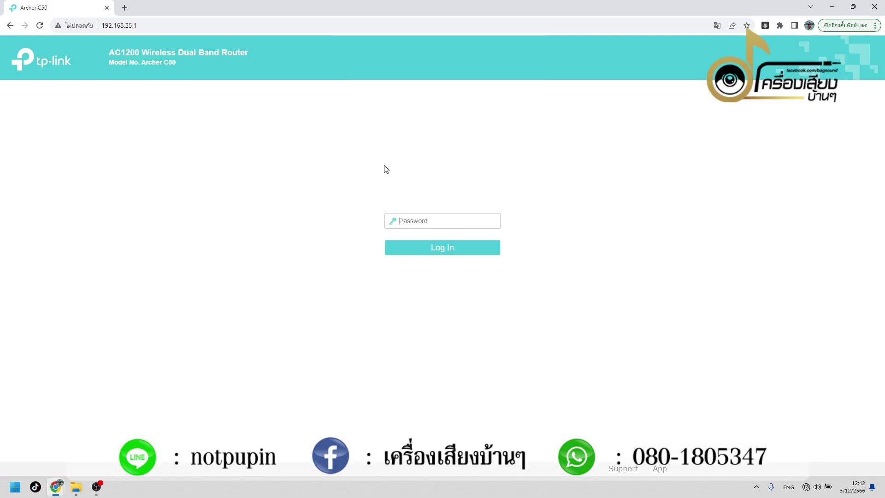
click(874, 7)
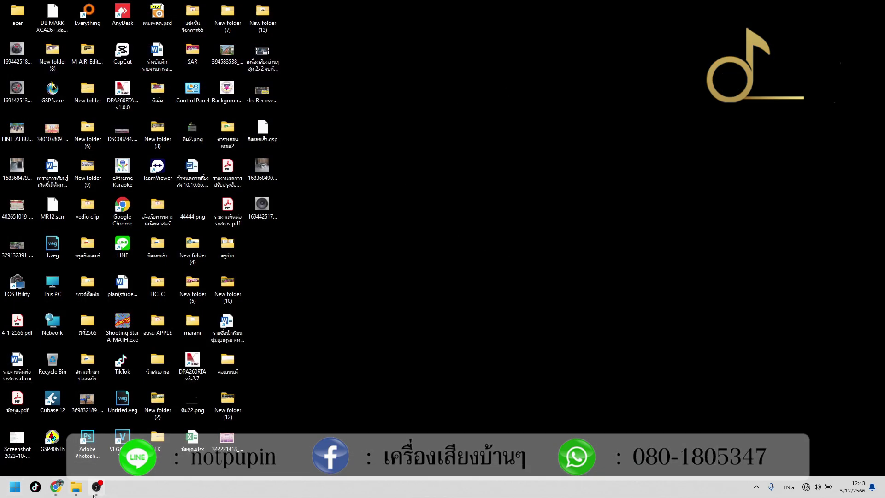
Step: Turn the PC's Wi-Fi back on from Windows Quick Settings
mouse_move(103, 494)
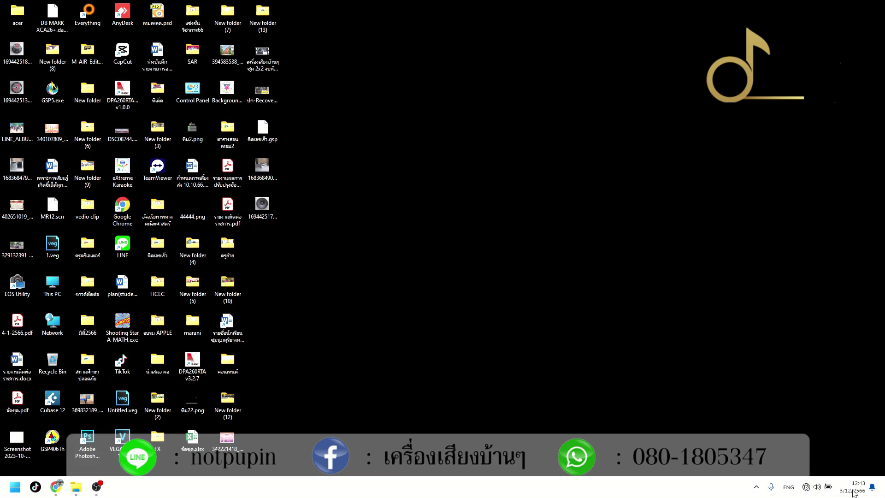
click(806, 488)
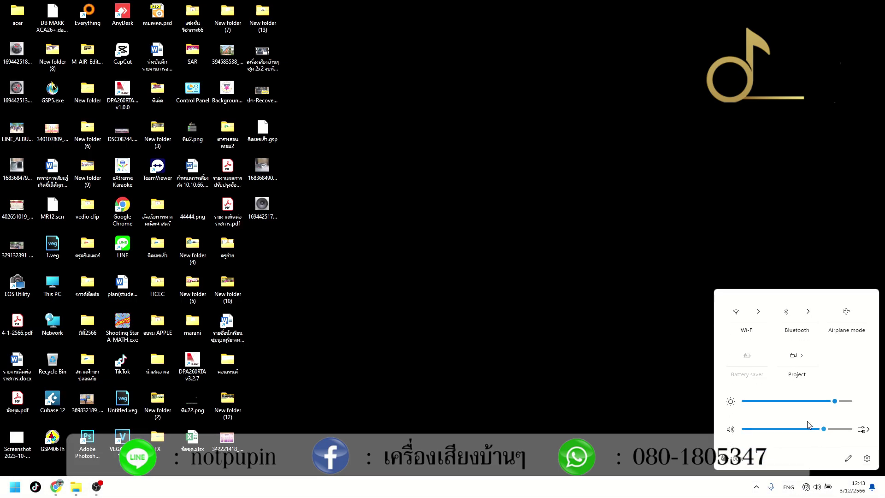
click(759, 317)
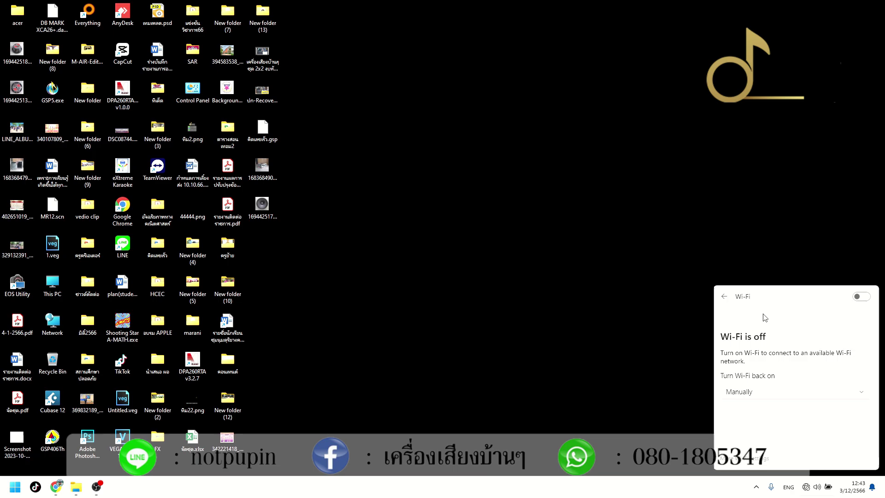
click(869, 298)
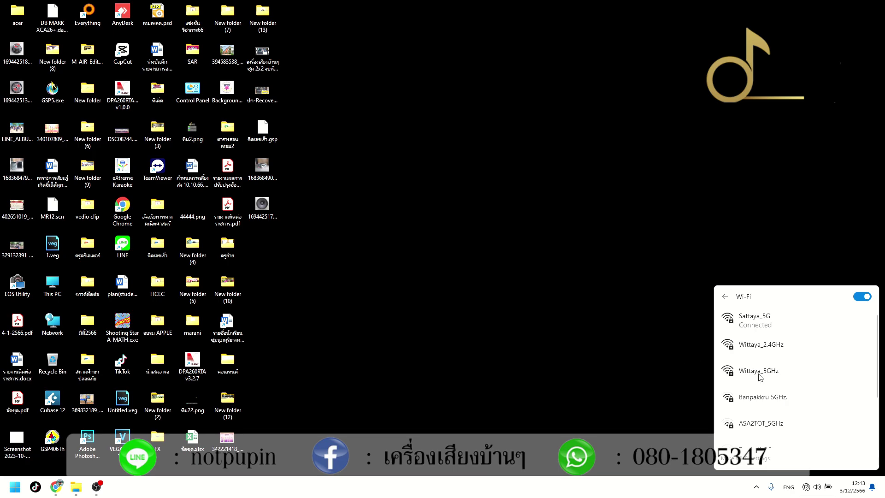
Step: Connect to Wittaya_2.4GHz by entering its Wi-Fi security key
click(747, 349)
click(836, 390)
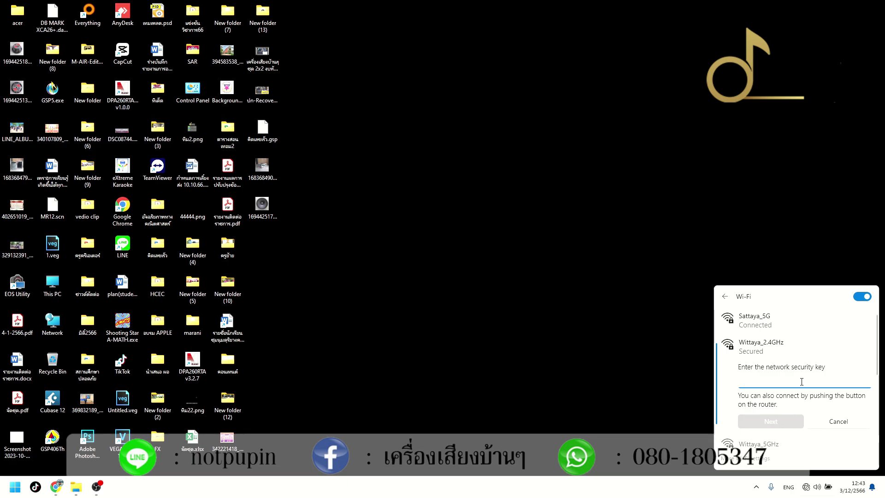
text(••)
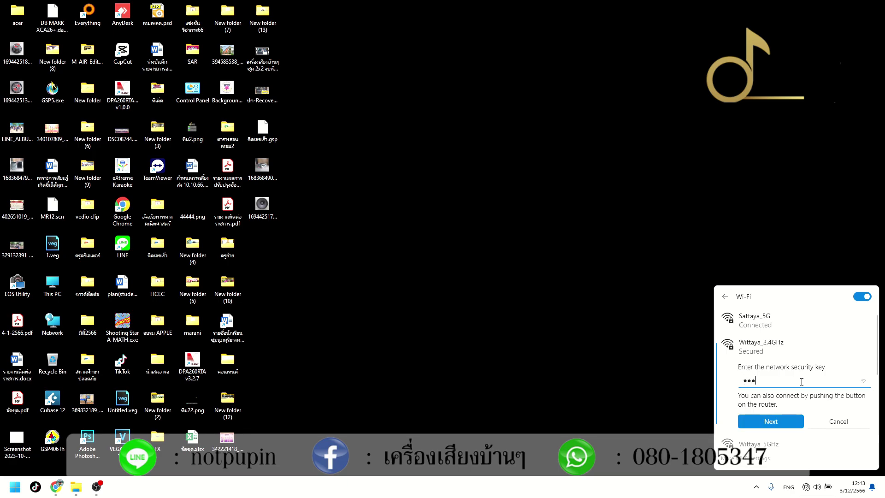
text(•••••••••)
click(786, 420)
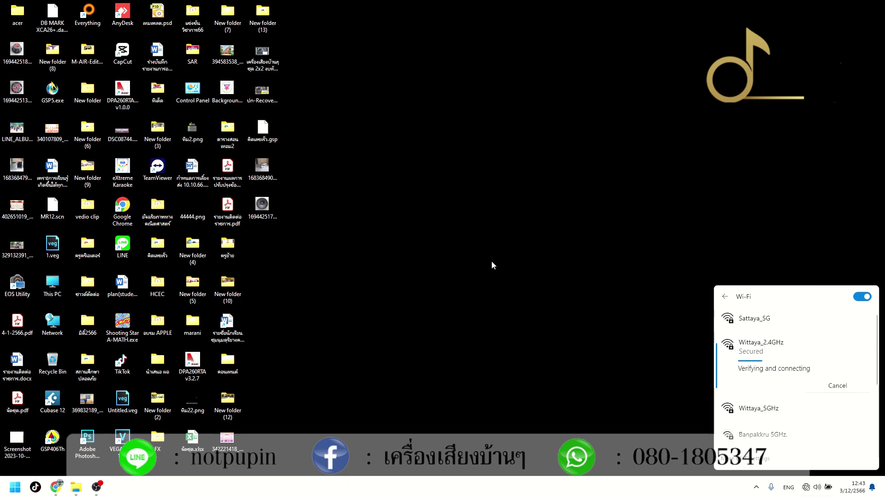
Step: Reopen the Wi-Fi list to verify the PC is connected to Wittaya_2.4GHz
click(705, 391)
click(803, 487)
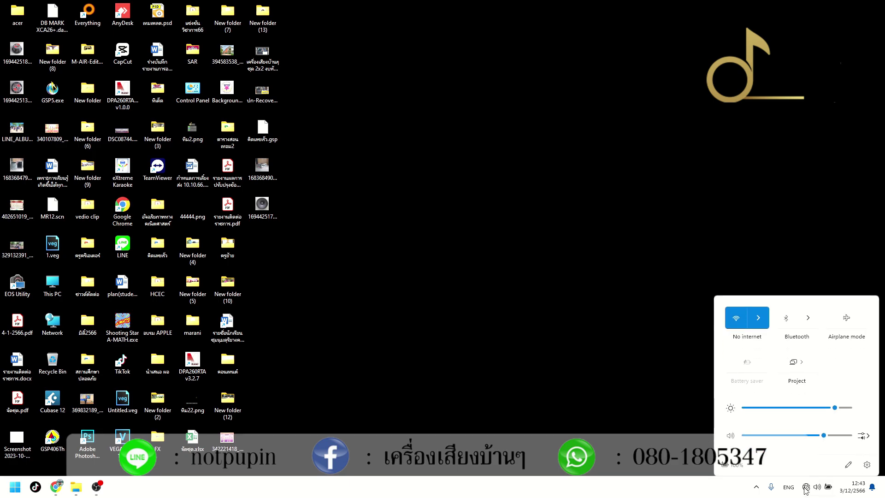
click(758, 311)
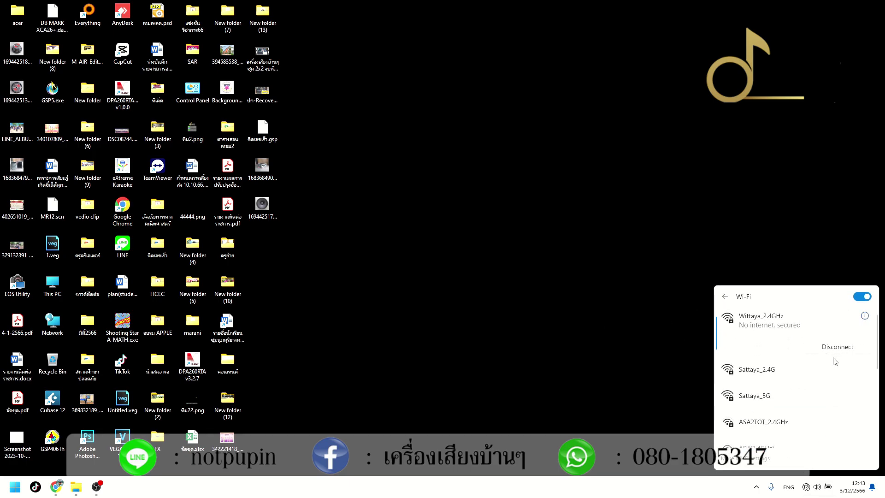